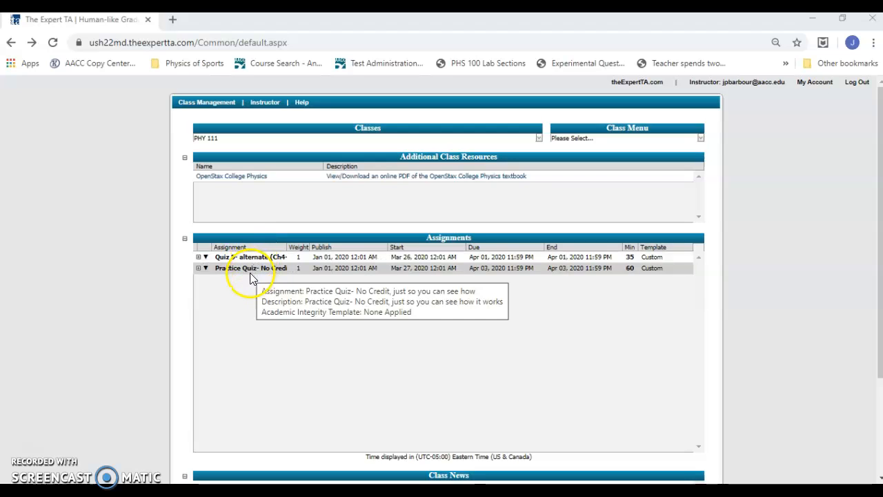
- Start taking the Practice Quiz- No Credit assignment in the PHY 111 class
{"action": "mouse_move", "coordinate": [251, 274]}
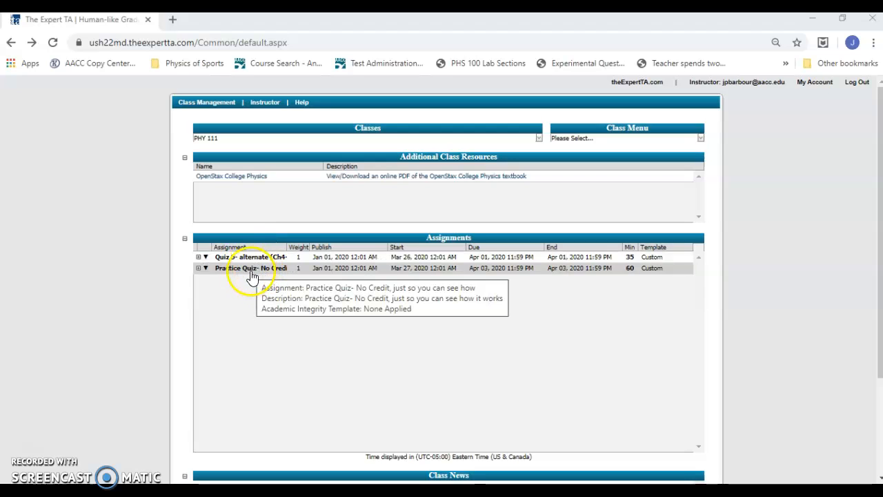
{"action": "left_click", "coordinate": [209, 268]}
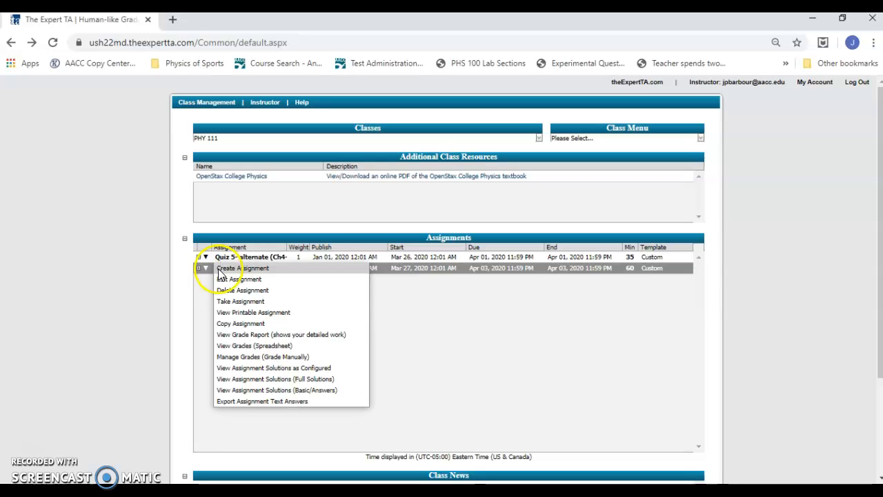
{"action": "left_click", "coordinate": [254, 304]}
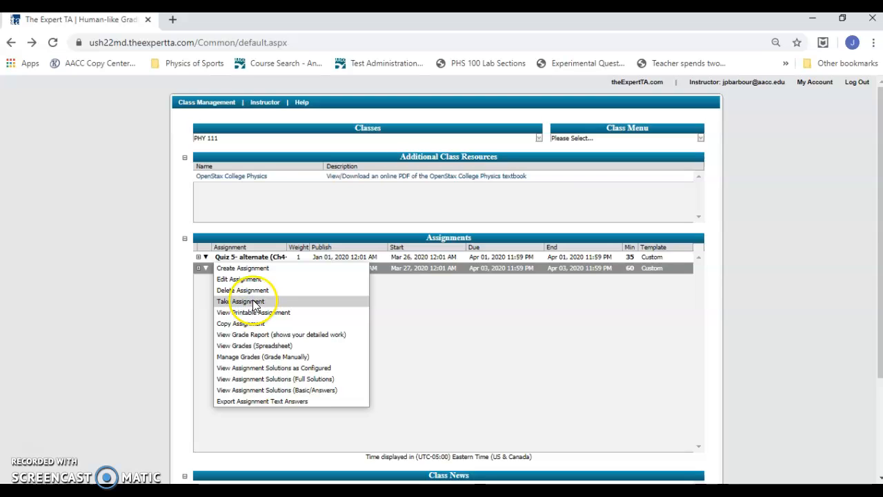
{"action": "left_click", "coordinate": [255, 302]}
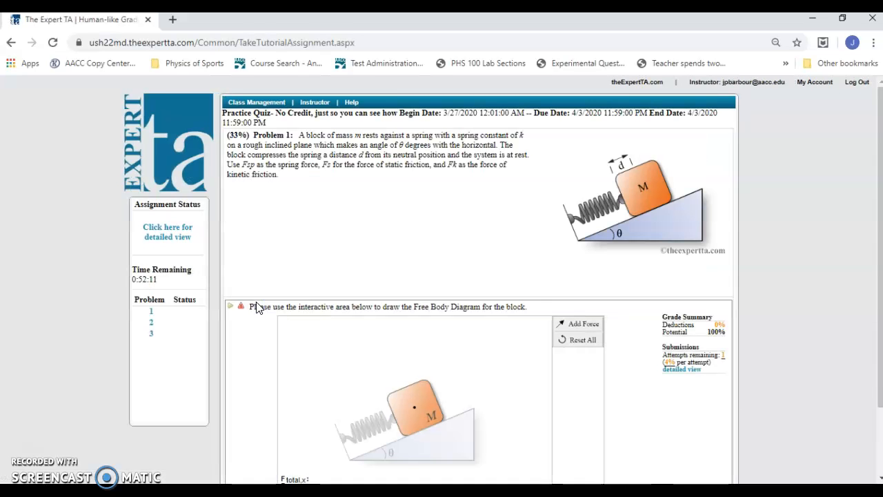
- Add a force to Problem 1's free body diagram and point it straight down from the block at angle θ
{"action": "left_click", "coordinate": [357, 273]}
{"action": "left_click", "coordinate": [880, 141]}
{"action": "left_click_drag", "start_coordinate": [878, 138], "coordinate": [869, 122]}
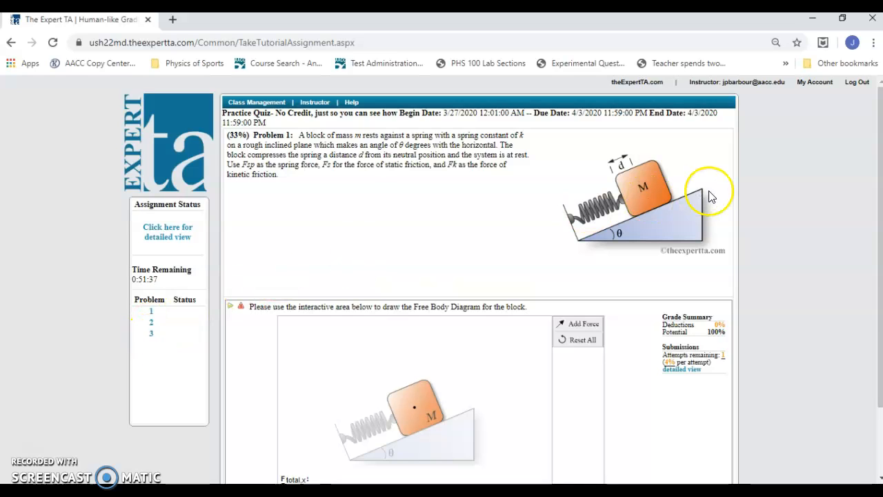
{"action": "left_click", "coordinate": [879, 155]}
{"action": "left_click_drag", "start_coordinate": [879, 154], "coordinate": [880, 174]}
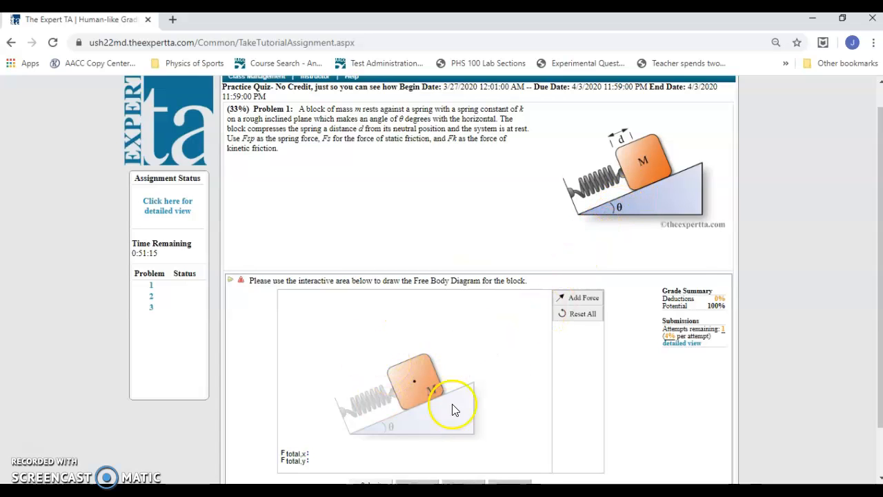
{"action": "left_click_drag", "start_coordinate": [878, 199], "coordinate": [879, 229]}
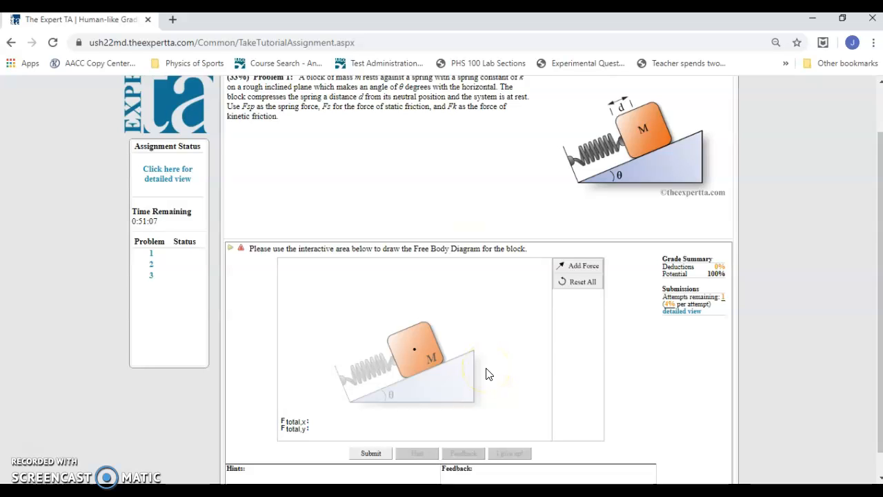
{"action": "left_click", "coordinate": [577, 269]}
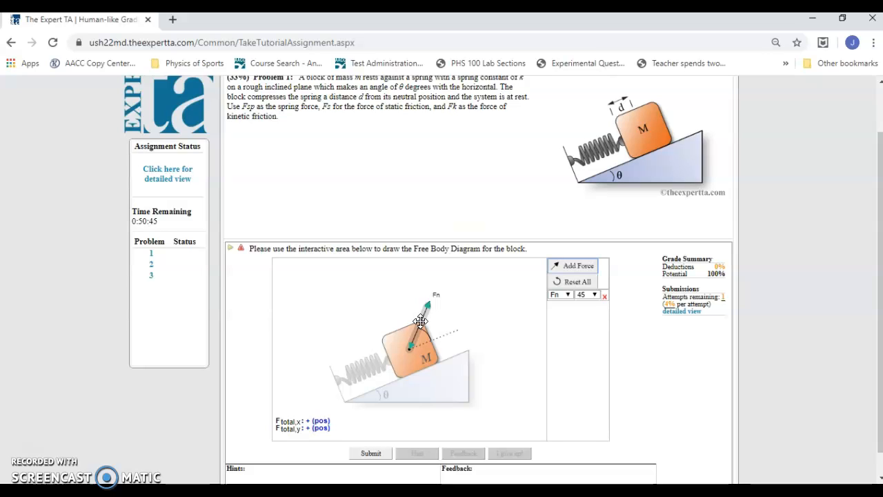
{"action": "left_click", "coordinate": [426, 306]}
{"action": "left_click_drag", "start_coordinate": [428, 304], "coordinate": [467, 327]}
{"action": "left_click", "coordinate": [452, 374]}
{"action": "left_click_drag", "start_coordinate": [452, 373], "coordinate": [409, 407]}
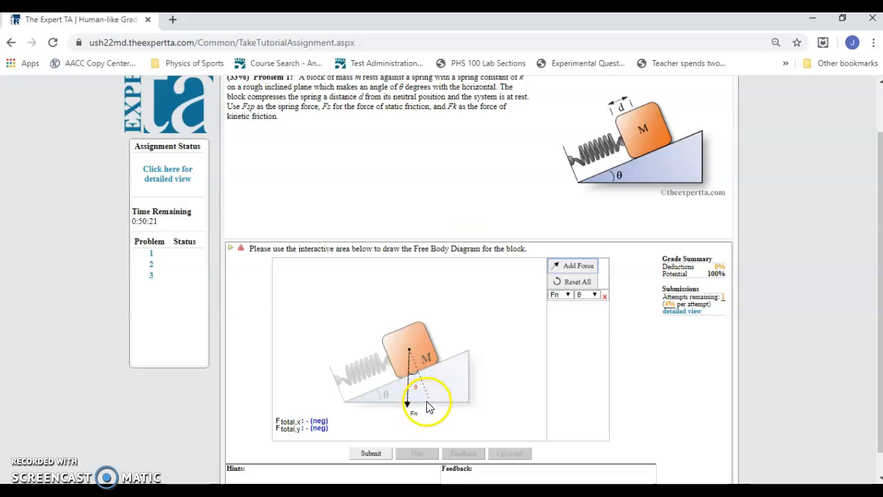
- Label the downward force Fs and highlight the Fs, Fk and Fsp symbols in the problem statement
{"action": "left_click", "coordinate": [570, 297]}
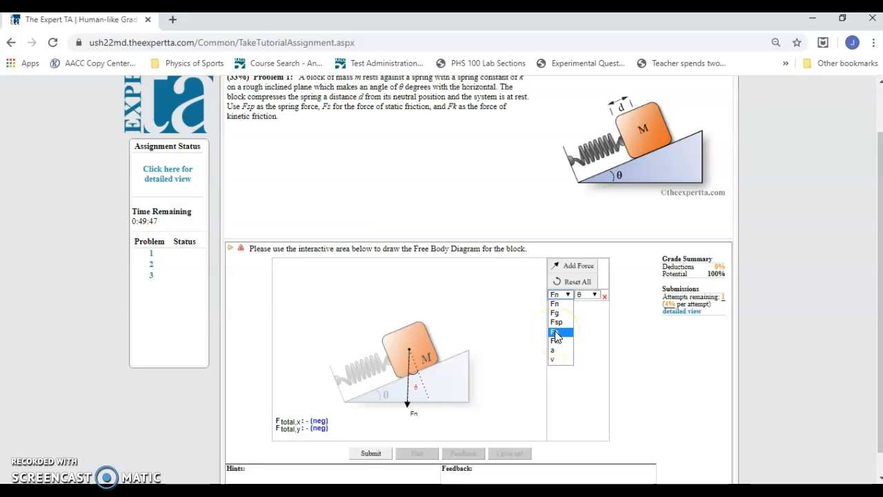
{"action": "left_click", "coordinate": [556, 334]}
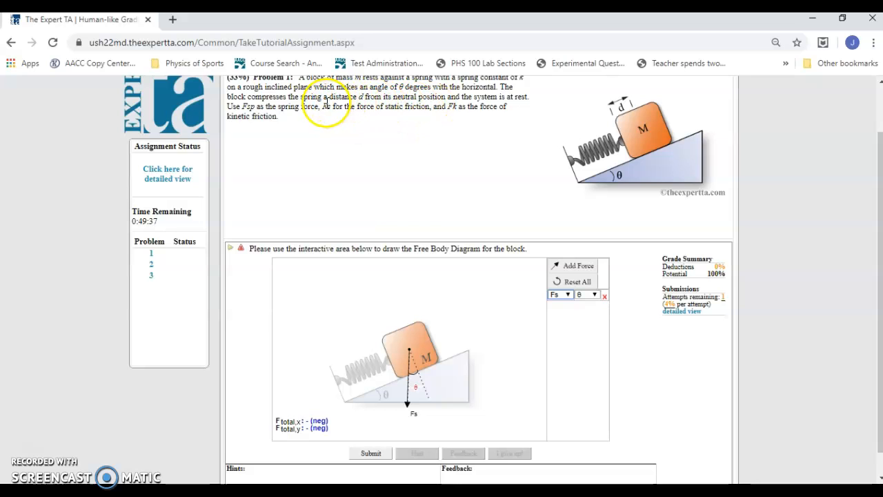
{"action": "left_click_drag", "start_coordinate": [322, 108], "coordinate": [343, 110]}
{"action": "left_click_drag", "start_coordinate": [445, 107], "coordinate": [463, 109]}
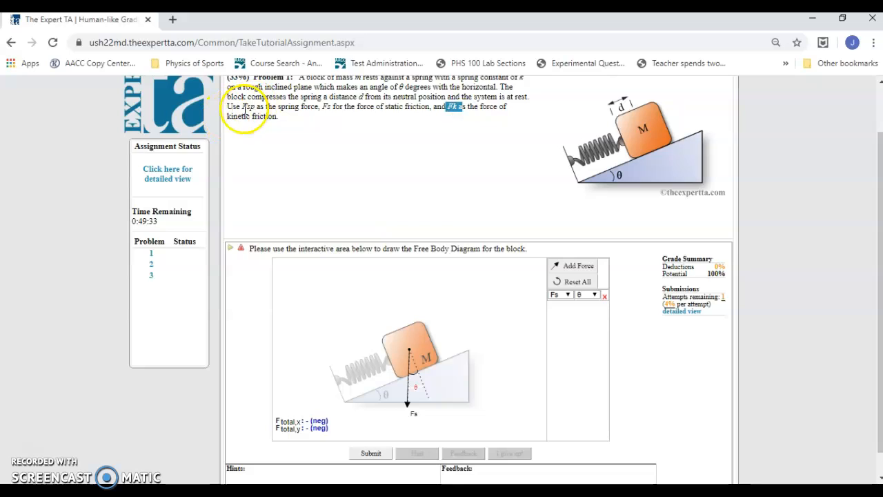
{"action": "left_click_drag", "start_coordinate": [242, 107], "coordinate": [257, 109]}
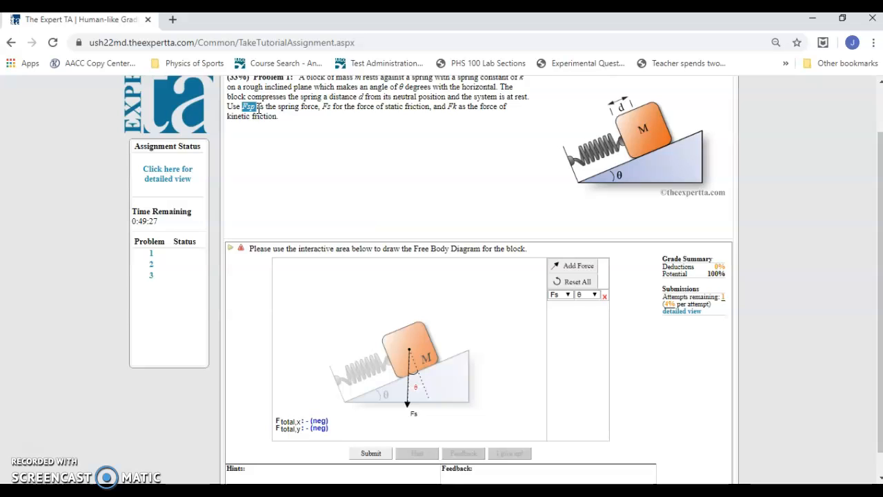
{"action": "left_click", "coordinate": [498, 331]}
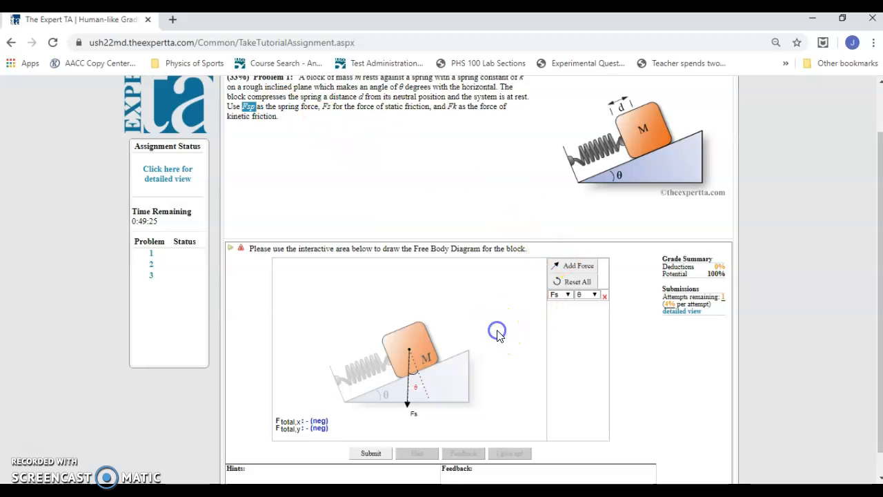
- Add a second force labelled Fsp, point it up the incline at angle 0 and shorten its arrow to the block's edge
{"action": "left_click", "coordinate": [574, 266]}
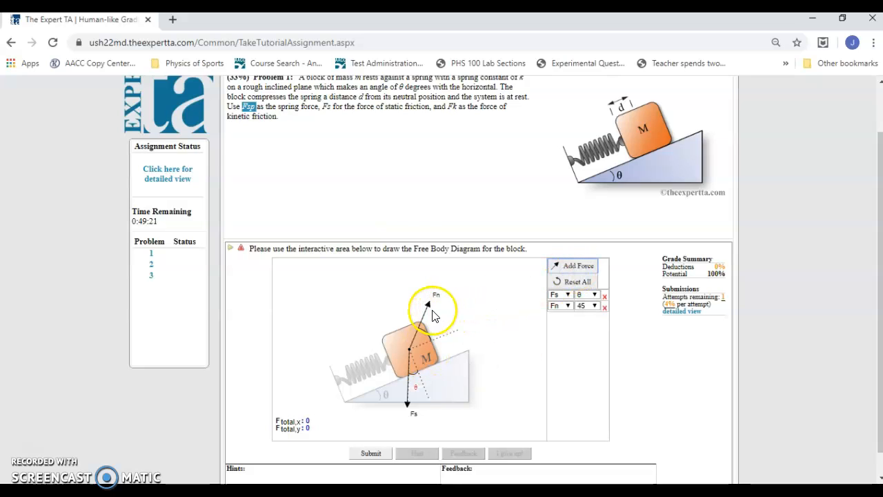
{"action": "left_click", "coordinate": [569, 306]}
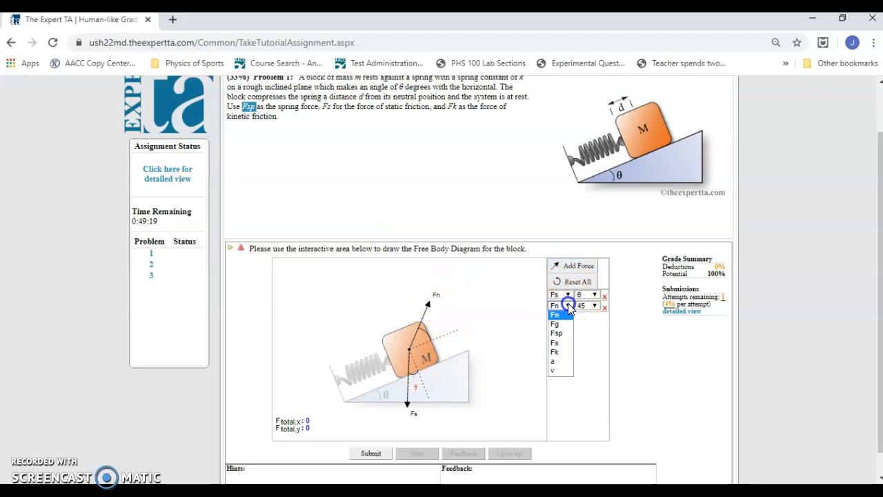
{"action": "left_click", "coordinate": [559, 336]}
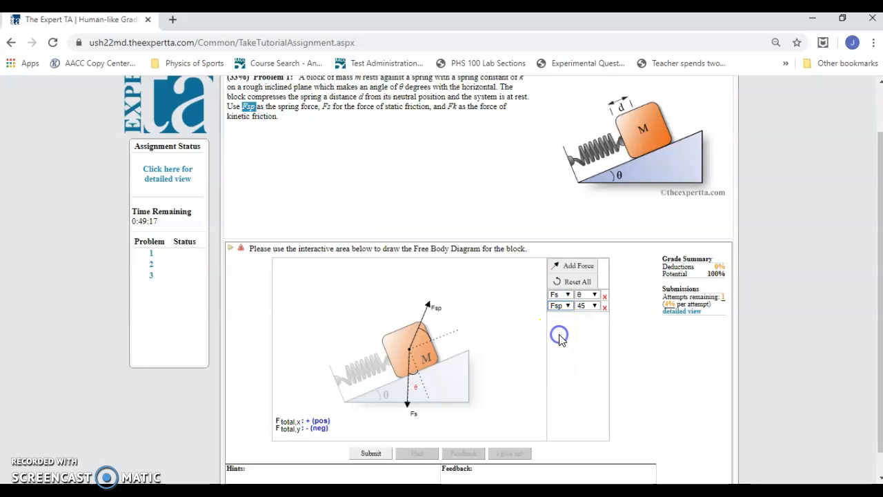
{"action": "left_click", "coordinate": [429, 304]}
{"action": "left_click", "coordinate": [427, 305]}
{"action": "left_click_drag", "start_coordinate": [427, 306], "coordinate": [460, 333]}
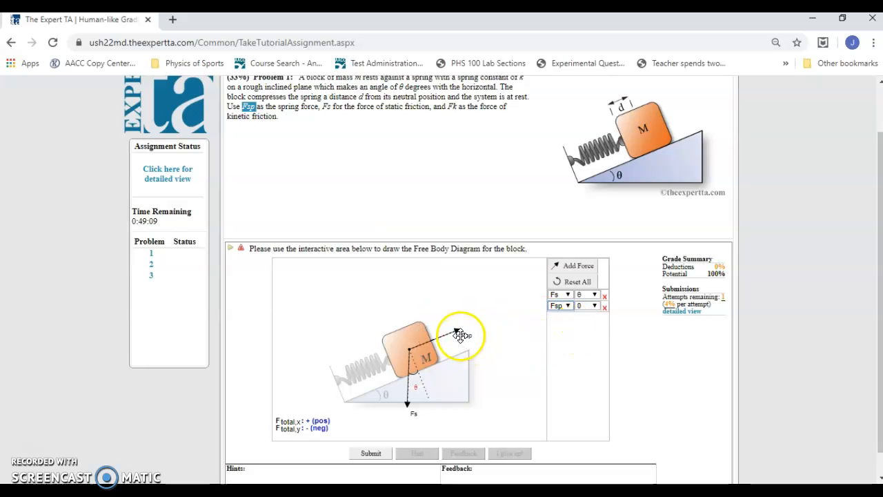
{"action": "left_click_drag", "start_coordinate": [457, 329], "coordinate": [435, 342]}
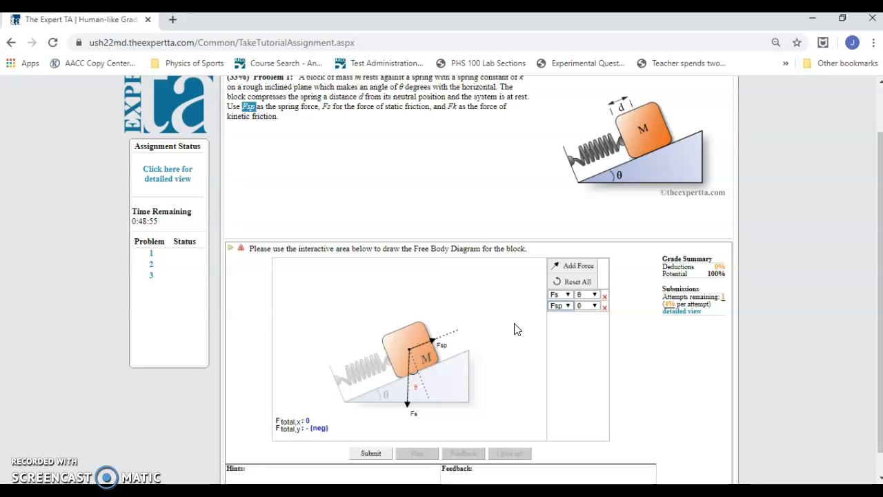
- Submit the free body diagram for Problem 1 and continue to Problem 2
{"action": "left_click", "coordinate": [642, 301]}
{"action": "left_click", "coordinate": [371, 452]}
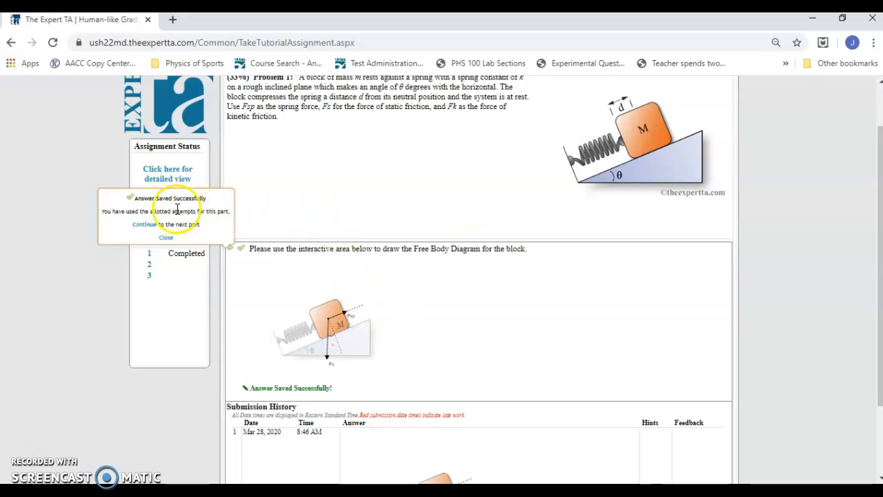
{"action": "left_click", "coordinate": [144, 226]}
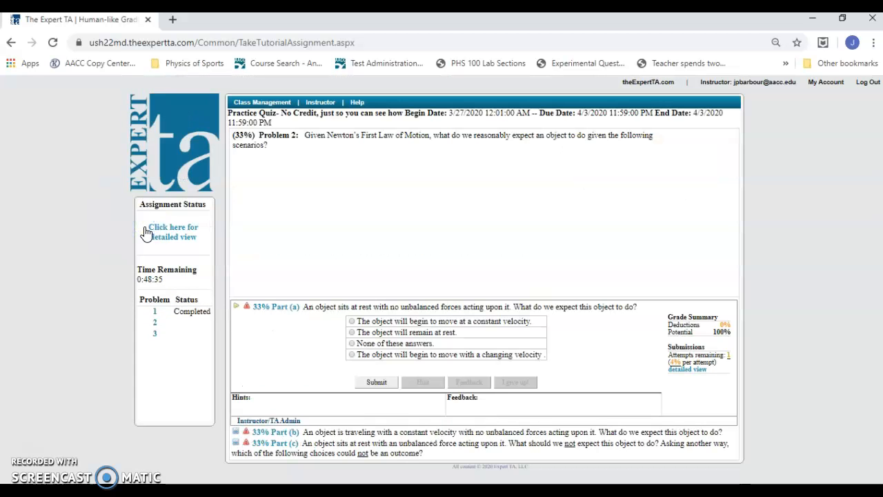
- Look at Problem 3 and return to Problem 2
{"action": "left_click", "coordinate": [154, 334]}
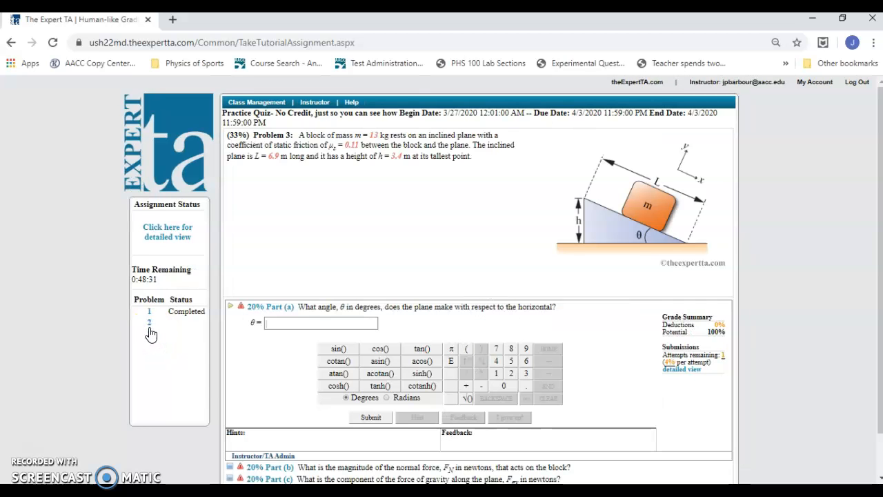
{"action": "left_click", "coordinate": [148, 323]}
{"action": "left_click", "coordinate": [155, 333]}
{"action": "left_click", "coordinate": [149, 323]}
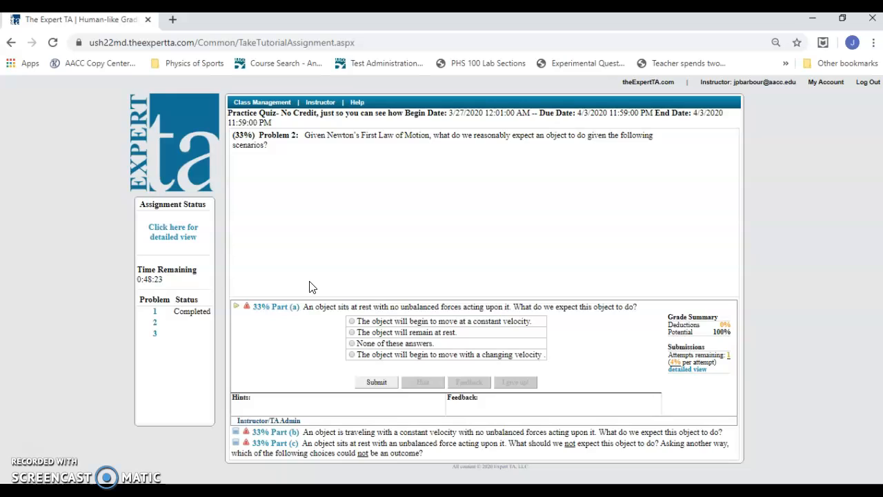
- Answer Problem 2 part (a) with "The object will remain at rest." and submit it
{"action": "left_click", "coordinate": [351, 333]}
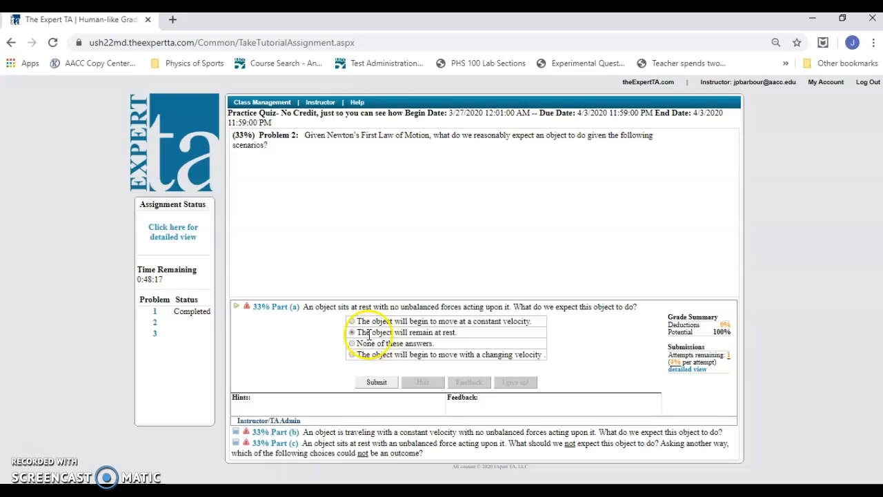
{"action": "left_click", "coordinate": [379, 385]}
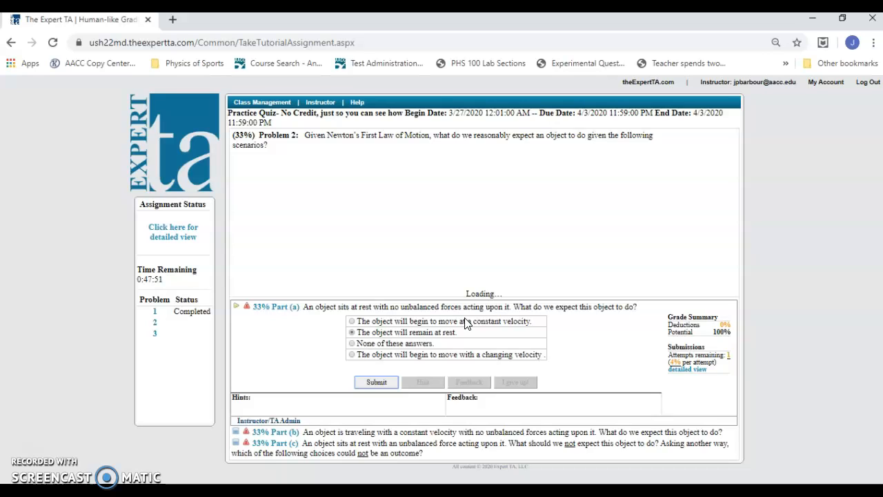
{"action": "left_click", "coordinate": [378, 383]}
{"action": "left_click", "coordinate": [71, 436]}
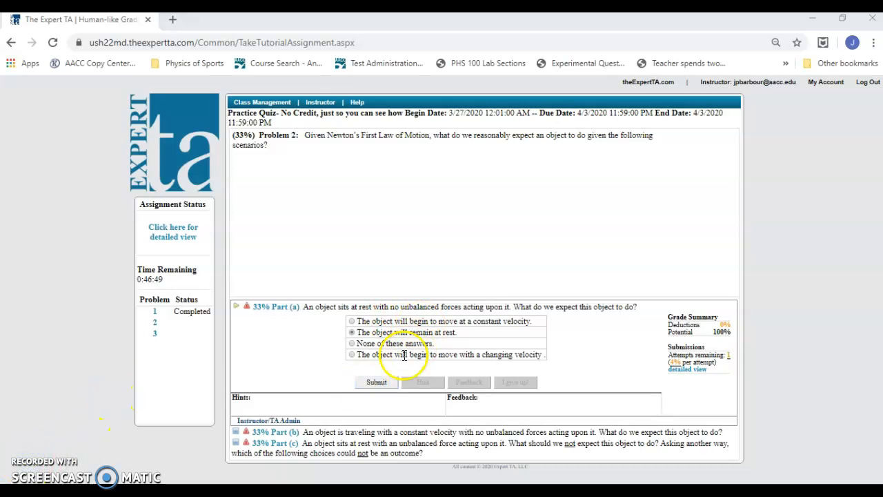
{"action": "left_click", "coordinate": [380, 383]}
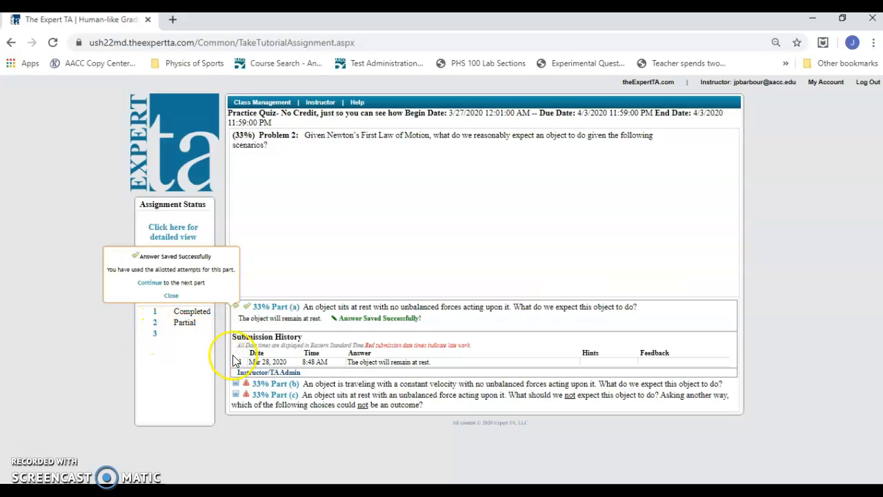
- Open Problem 2 part (b), choose "None of these answers." and submit it
{"action": "left_click", "coordinate": [279, 383]}
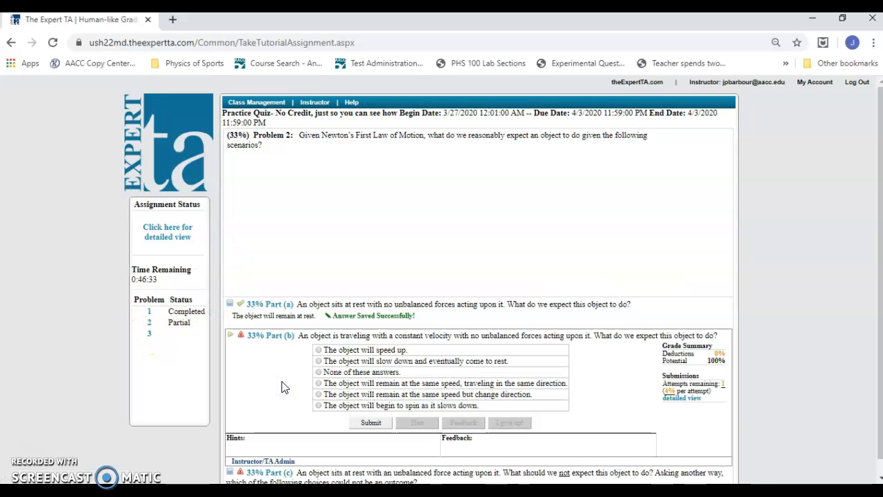
{"action": "left_click", "coordinate": [318, 373]}
{"action": "left_click", "coordinate": [370, 422]}
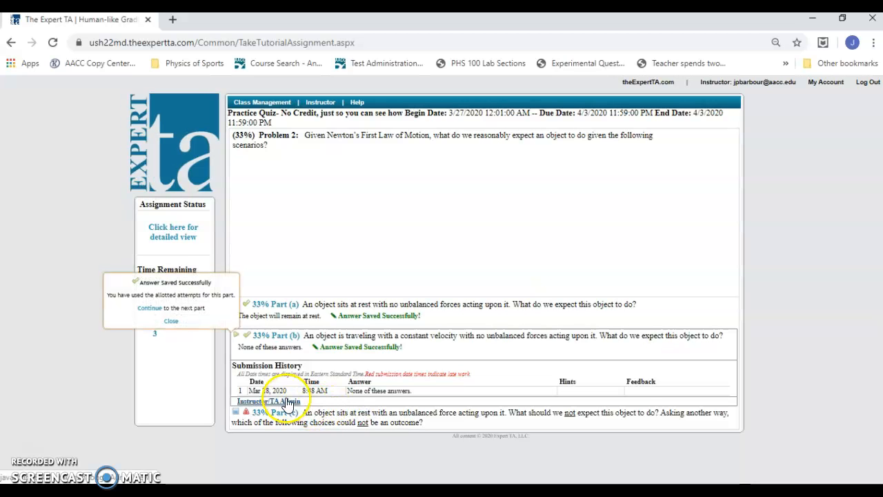
- Open Problem 2 part (c), choose "None of these answers." and submit it
{"action": "left_click", "coordinate": [275, 412]}
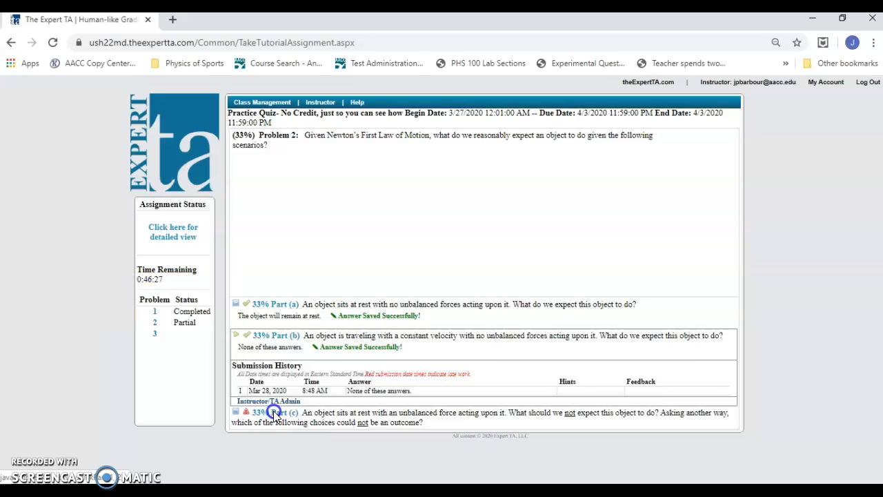
{"action": "left_click", "coordinate": [323, 411]}
{"action": "left_click", "coordinate": [371, 450]}
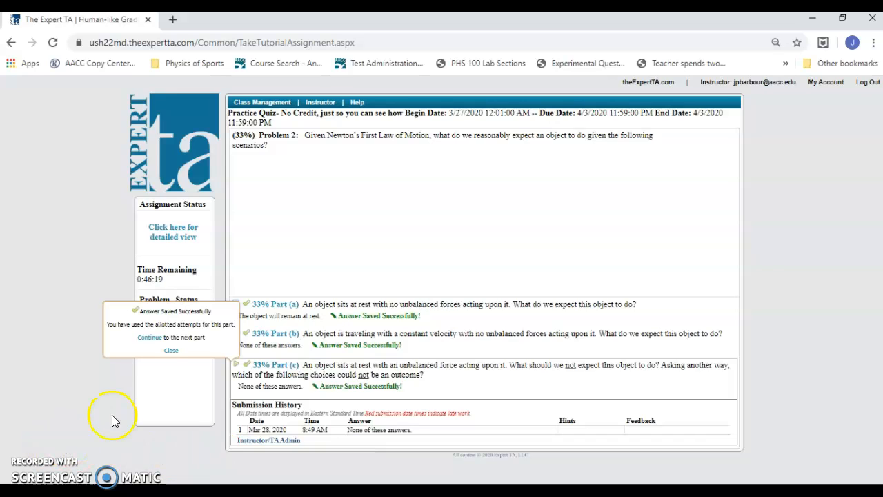
- Continue to Problem 3 and view its parts (b) and (c) without answering part (a)
{"action": "left_click", "coordinate": [149, 337]}
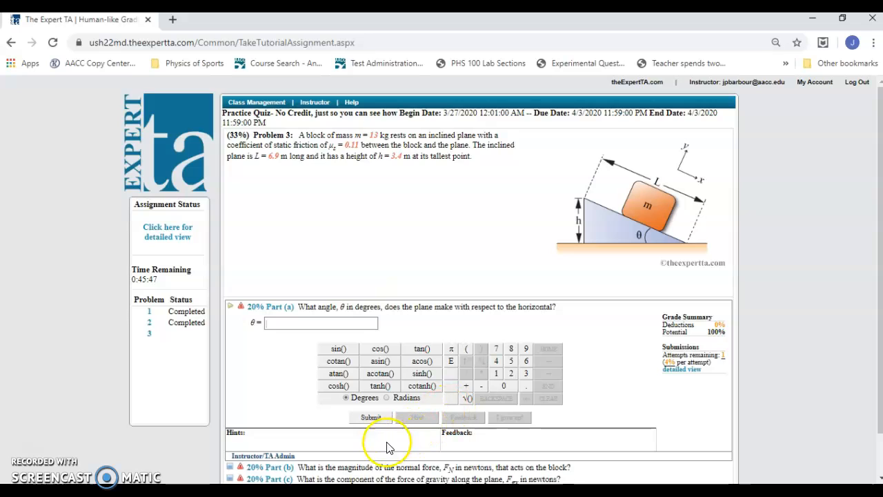
{"action": "left_click", "coordinate": [358, 468]}
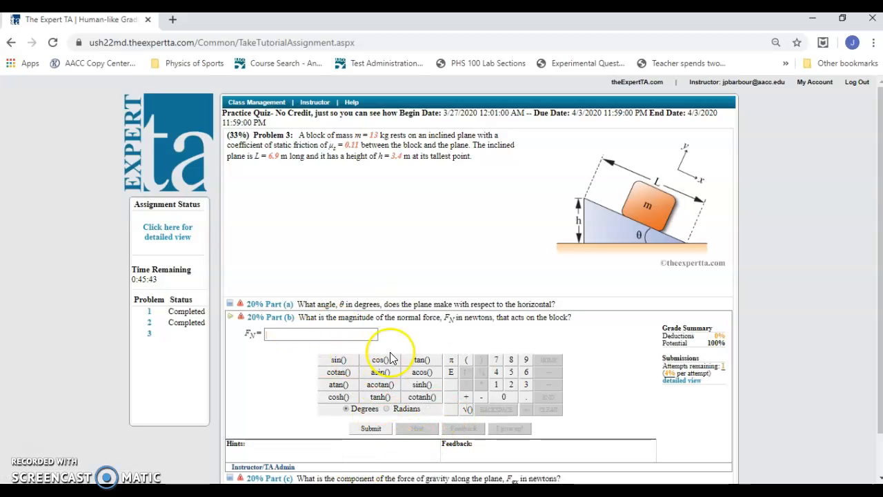
{"action": "left_click", "coordinate": [281, 477]}
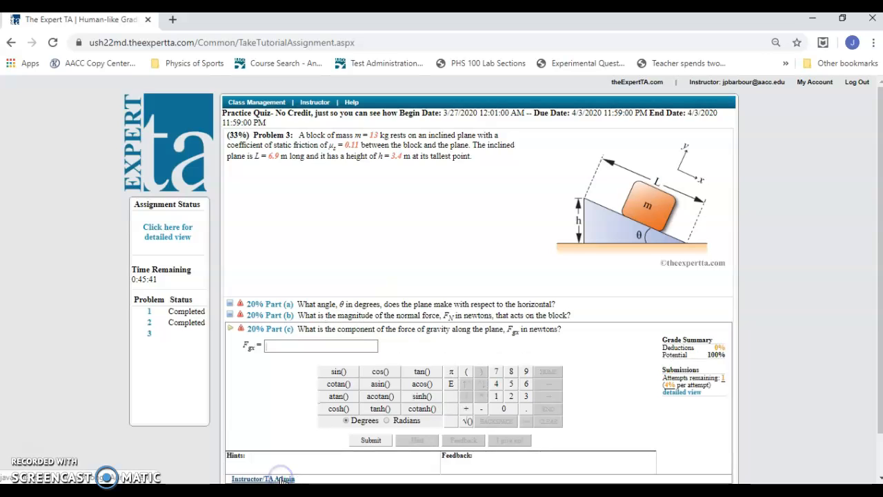